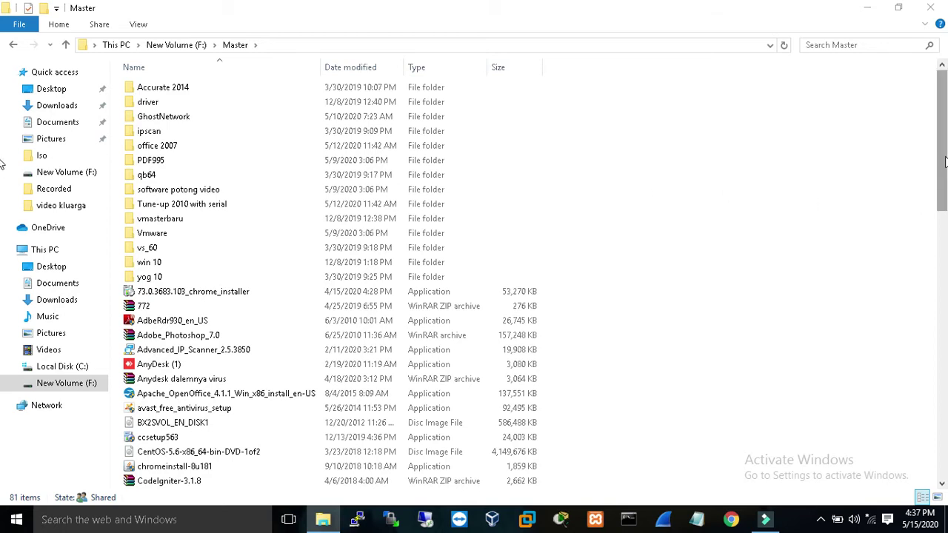
Scroll the F: Master folder down to the prtg_installer_with_trial_key file and check its details.
{"action": "left_click_drag", "start_coordinate": [944, 156], "coordinate": [945, 228]}
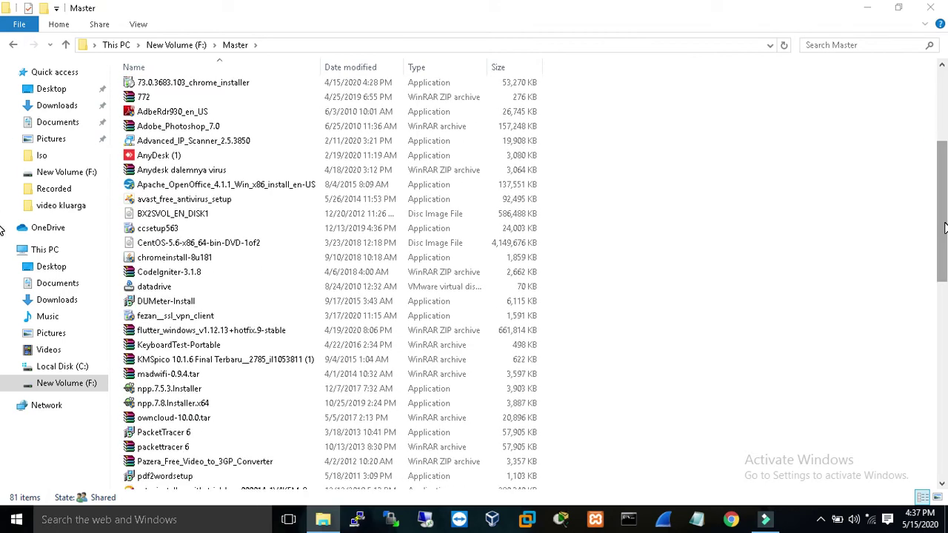
{"action": "left_click_drag", "start_coordinate": [945, 228], "coordinate": [944, 280]}
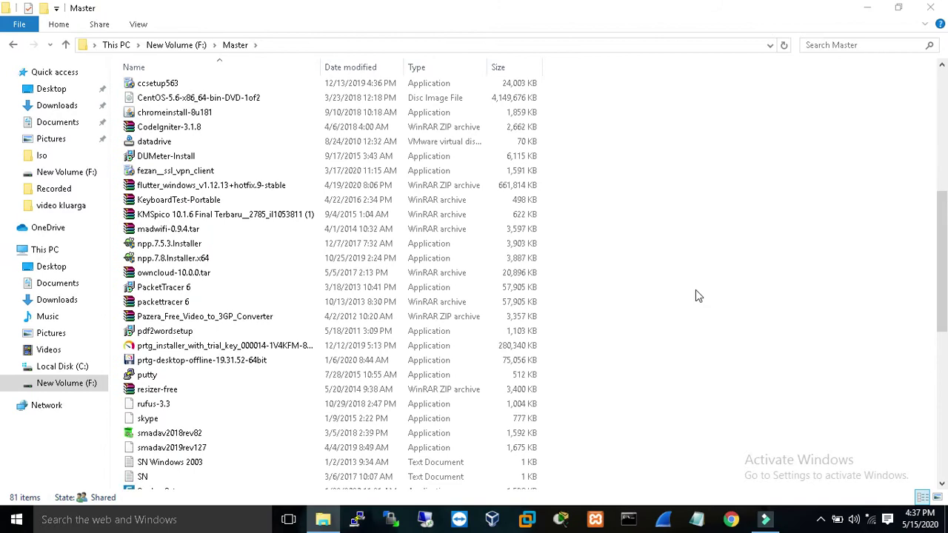
{"action": "mouse_move", "coordinate": [286, 354]}
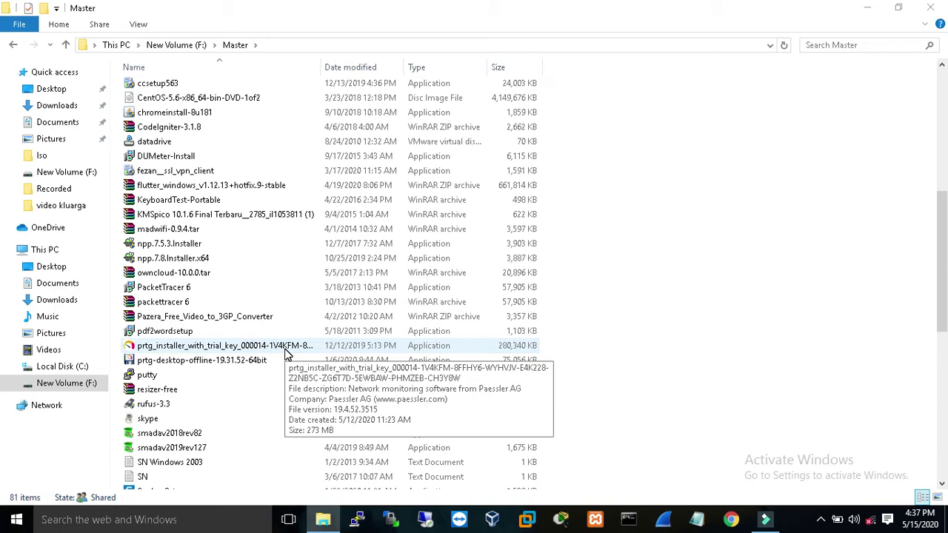
Launch prtg_installer_with_trial_key with English as the setup language.
{"action": "double_click", "coordinate": [287, 351]}
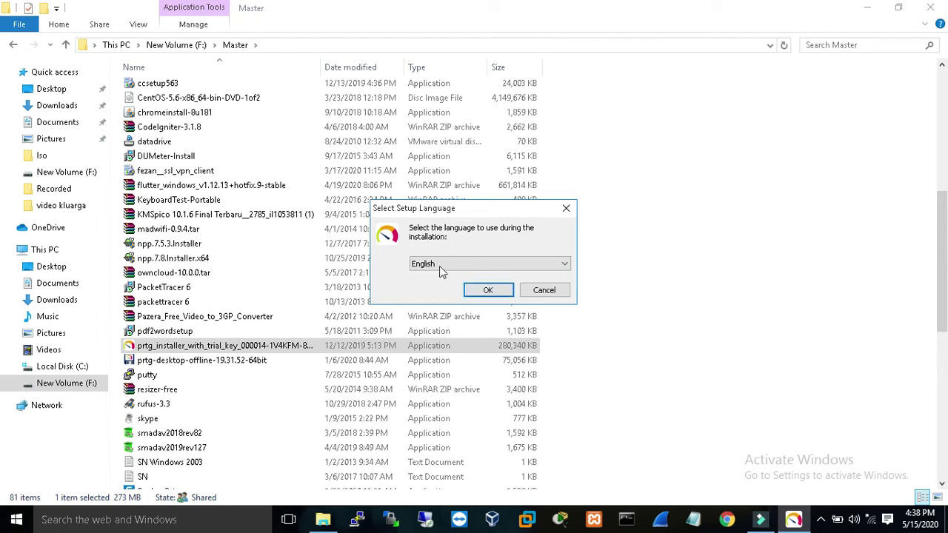
{"action": "left_click", "coordinate": [503, 292]}
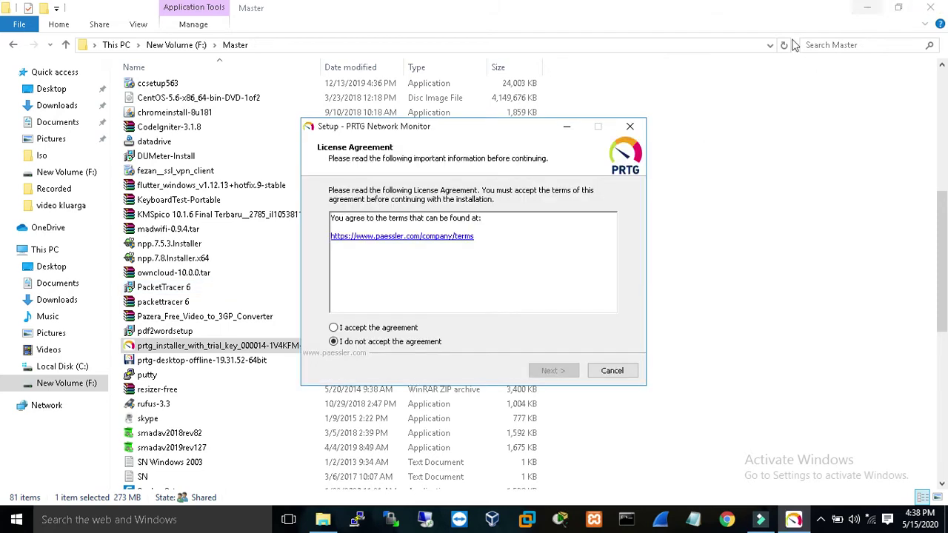
Accept the PRTG license agreement and continue to license initialization.
{"action": "left_click", "coordinate": [375, 331]}
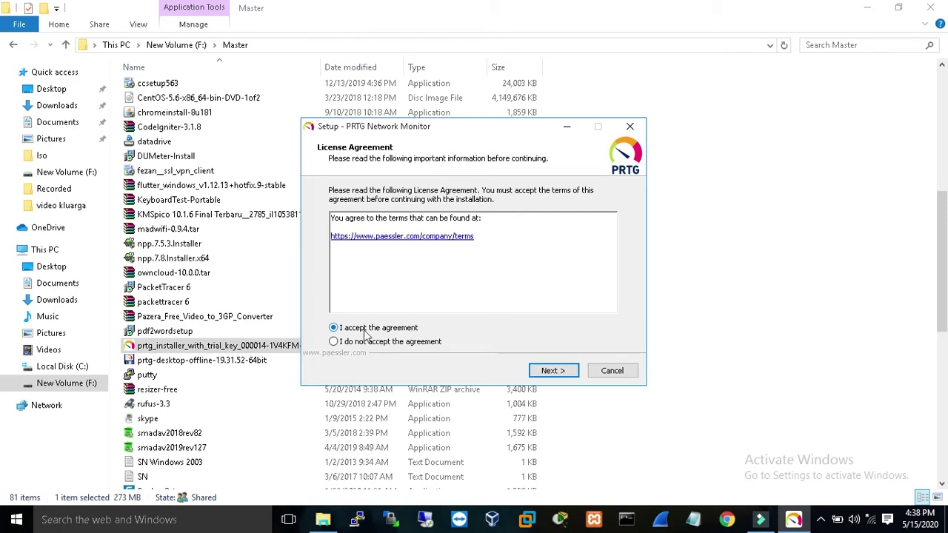
{"action": "left_click", "coordinate": [548, 372]}
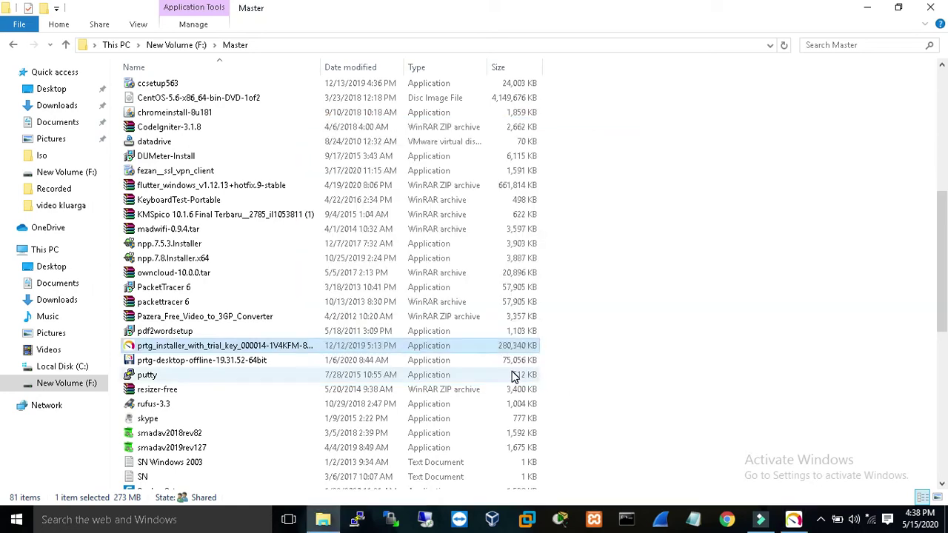
{"action": "left_click", "coordinate": [792, 523]}
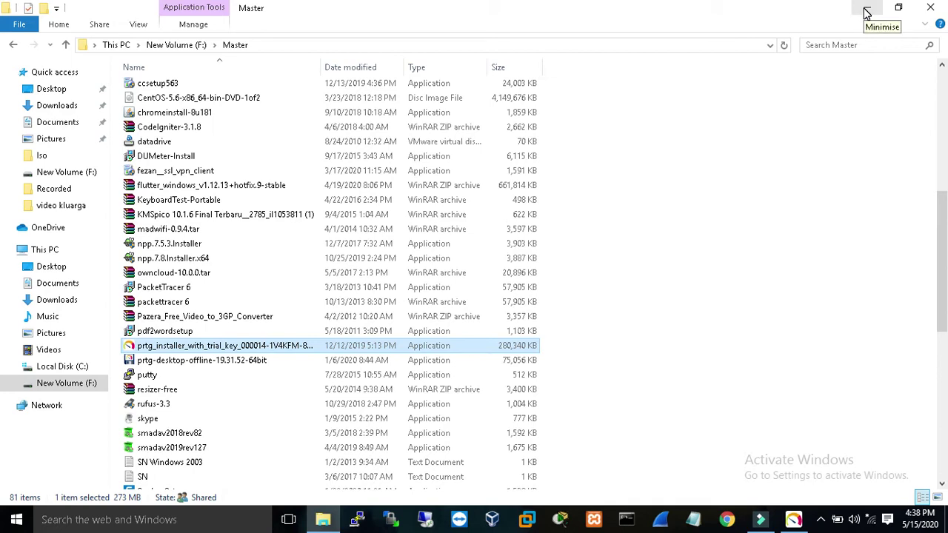
Restore the Setup window and submit an email address for alert notifications.
{"action": "left_click", "coordinate": [867, 12]}
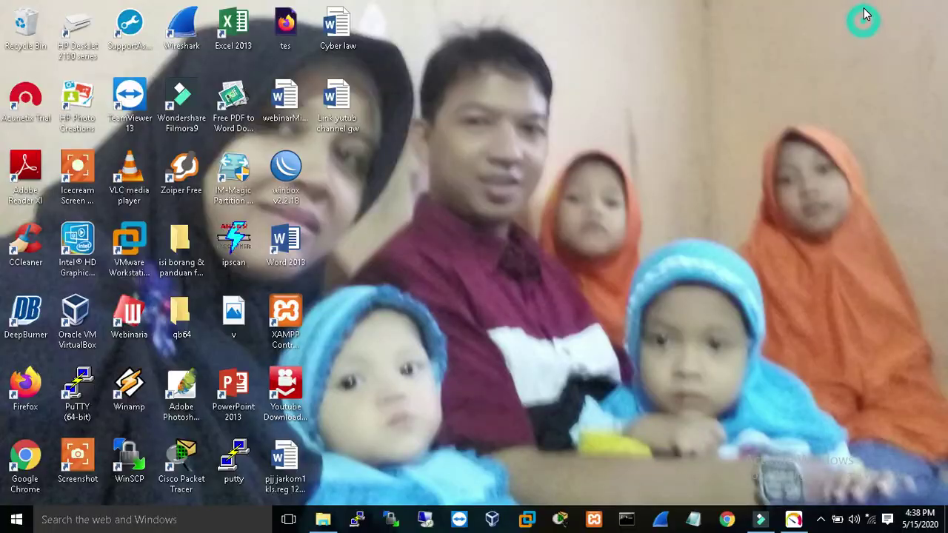
{"action": "left_click", "coordinate": [792, 519]}
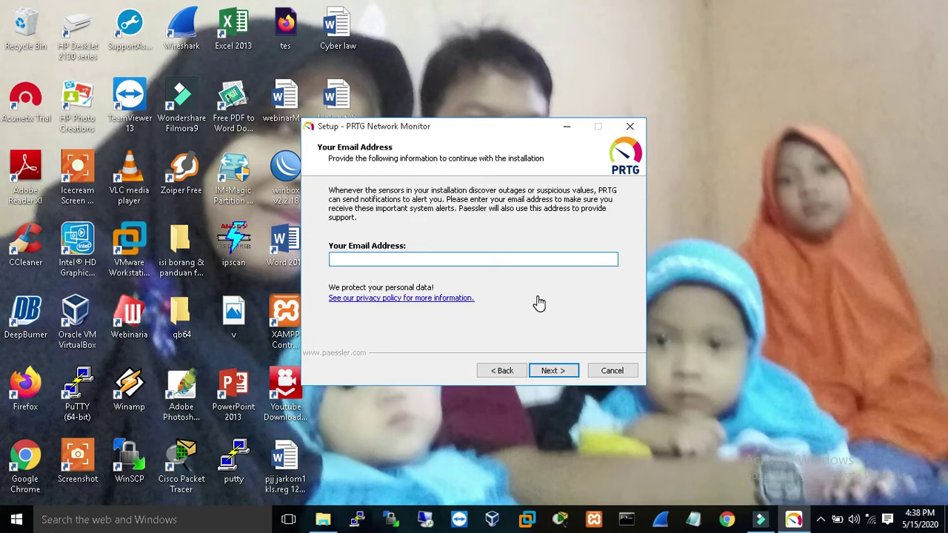
{"action": "left_click", "coordinate": [552, 376]}
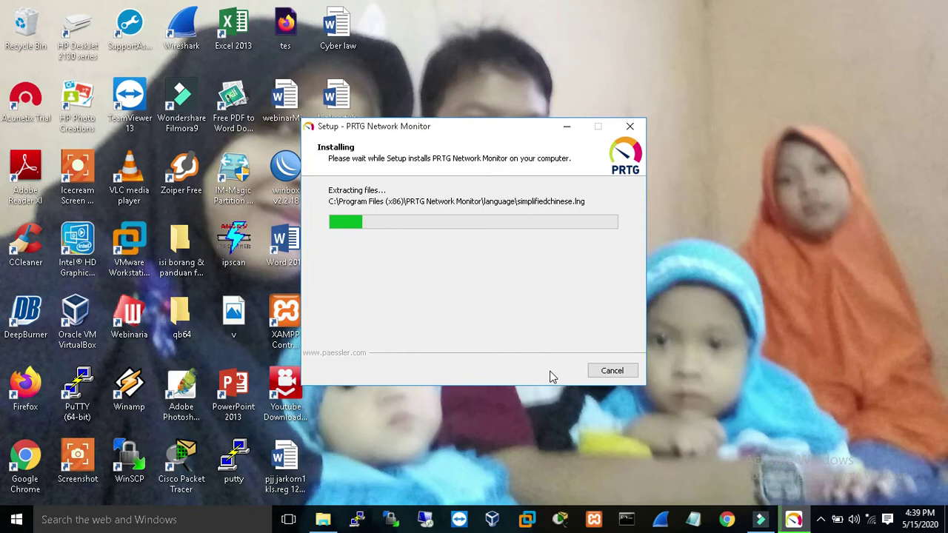
Connect to the Vandroid Wi-Fi network and close the network list.
{"action": "left_click", "coordinate": [872, 521]}
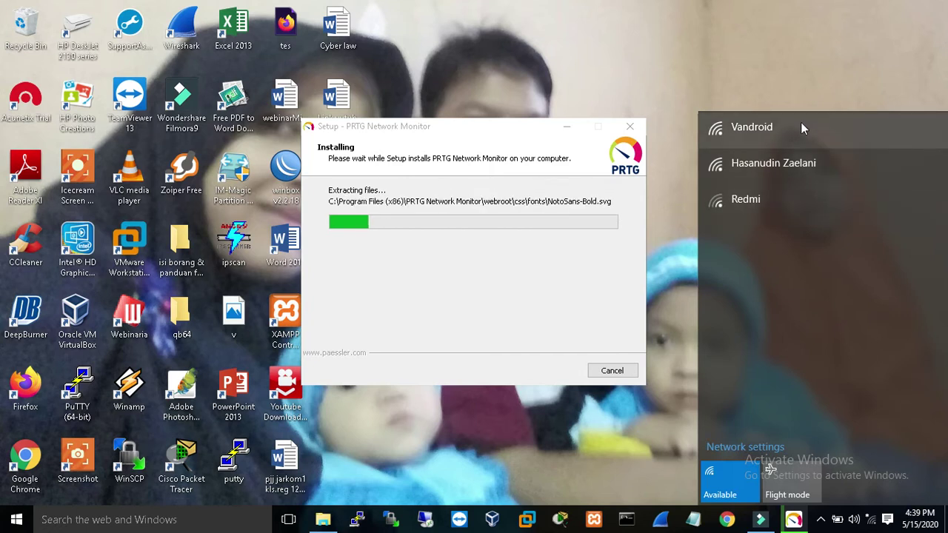
{"action": "left_click", "coordinate": [799, 132]}
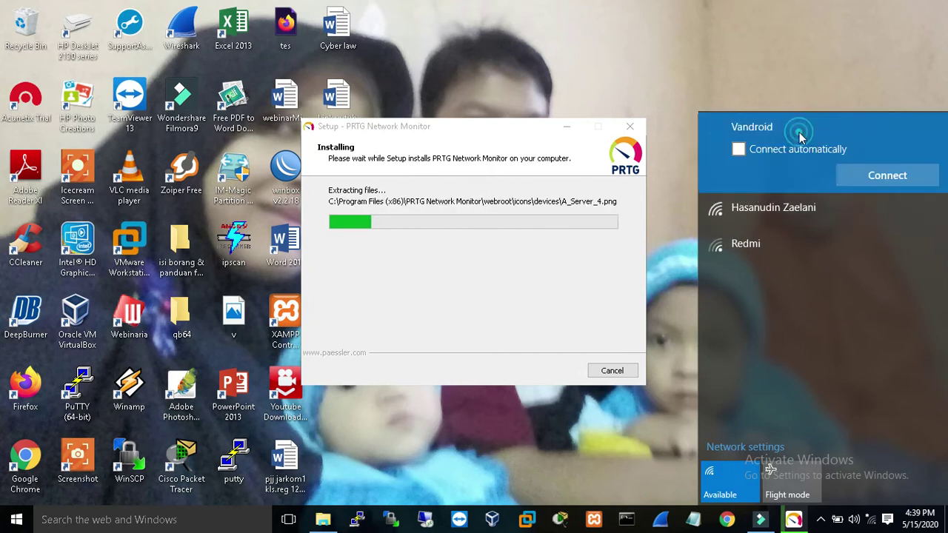
{"action": "left_click", "coordinate": [868, 181]}
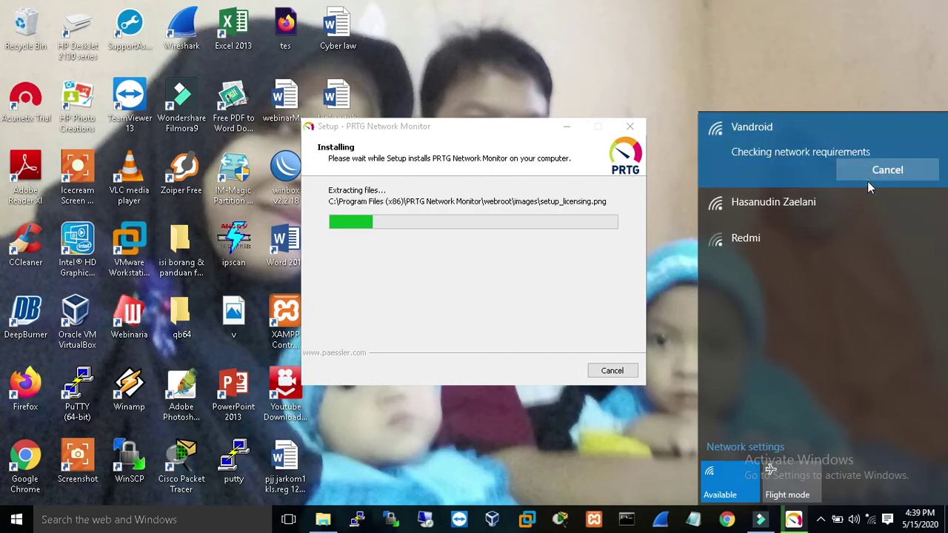
{"action": "left_click", "coordinate": [780, 95]}
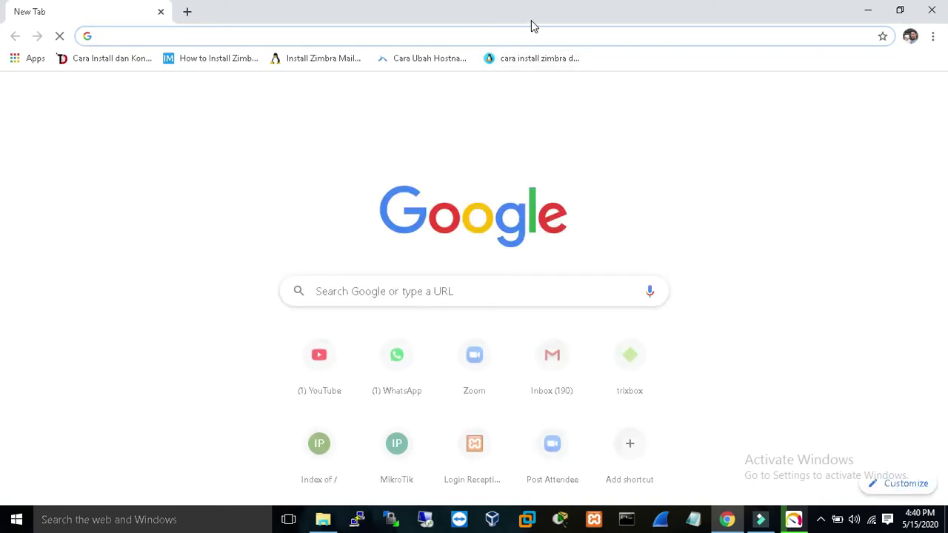
Search for 'prtg indonesia' and open the Paessler PRTG page from the results.
{"action": "type", "text": "pr"}
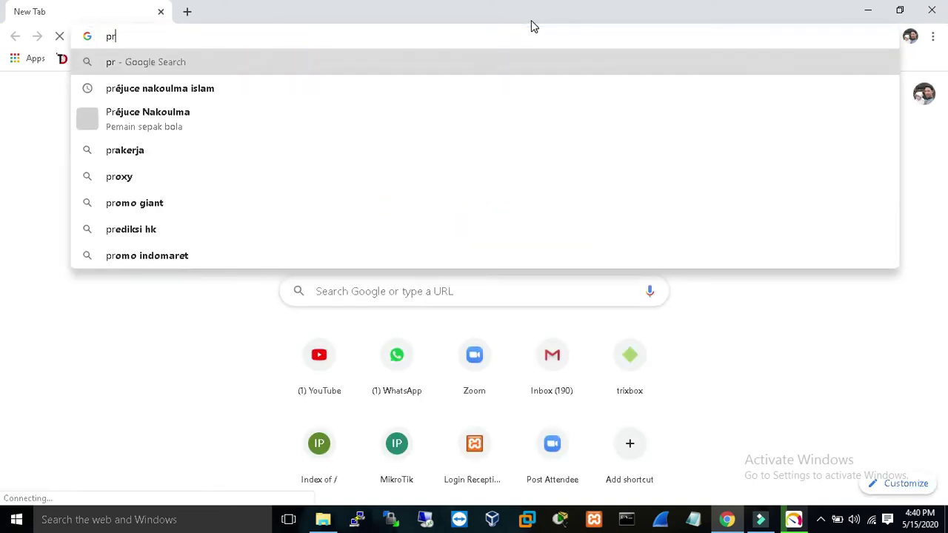
{"action": "type", "text": "tg indonesia"}
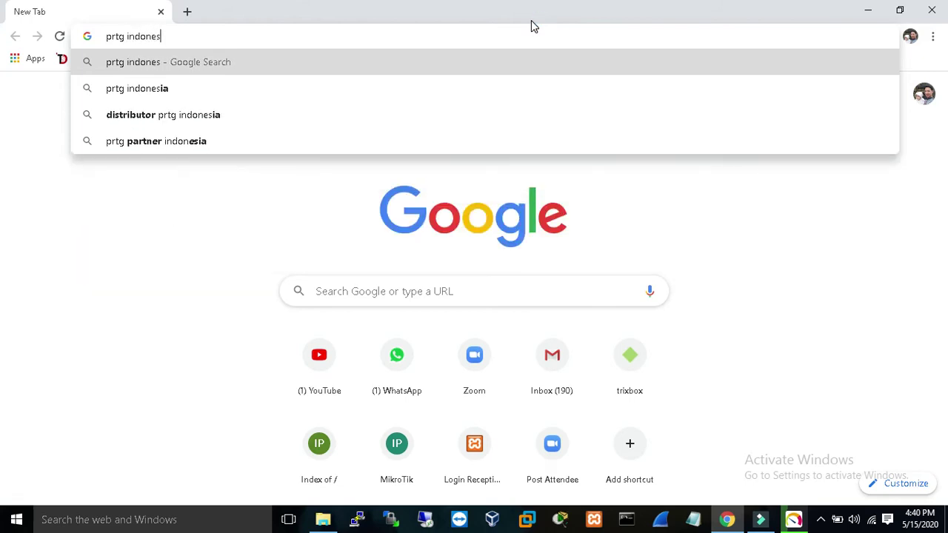
{"action": "key", "text": "Return"}
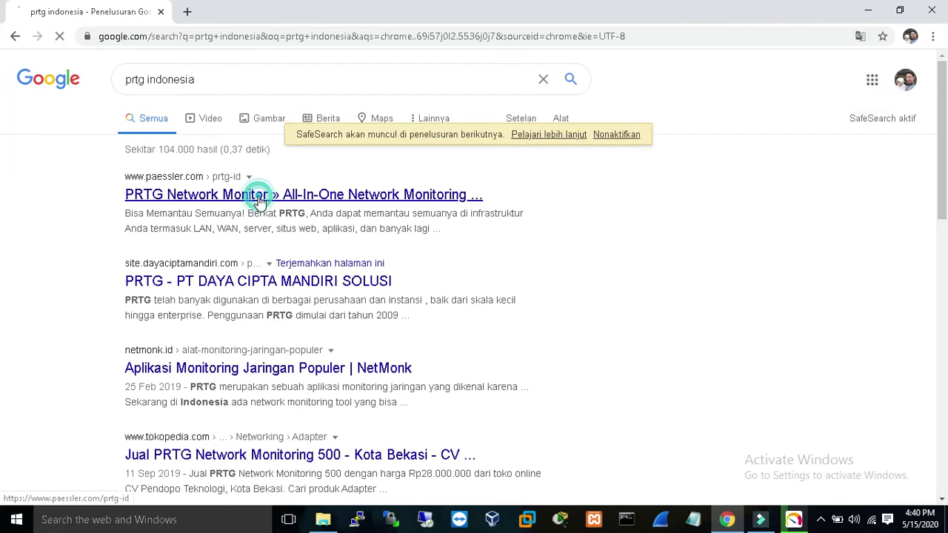
{"action": "left_click", "coordinate": [250, 195]}
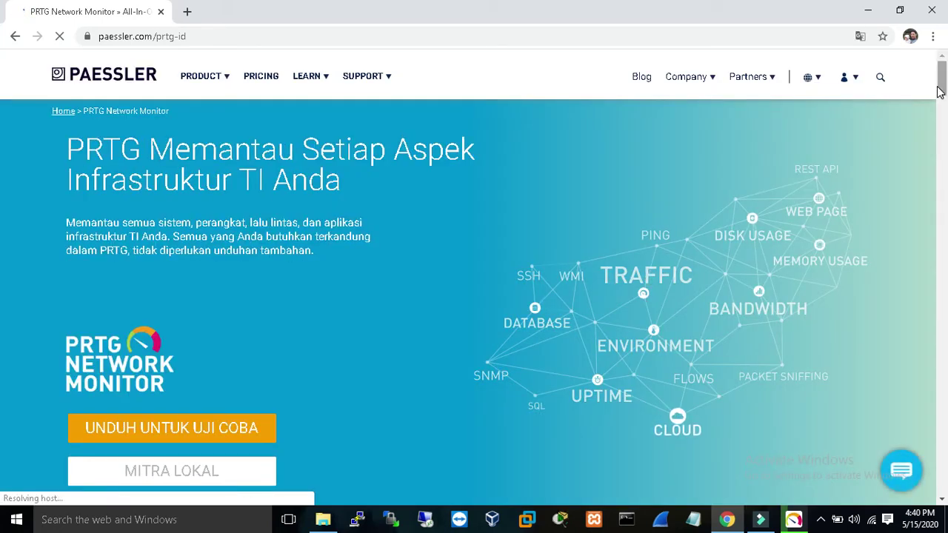
Scroll the PRTG page down to the sensor circles, then minimize Chrome to check the installer.
{"action": "scroll", "coordinate": [939, 92], "scroll_direction": "down", "scroll_amount": 1}
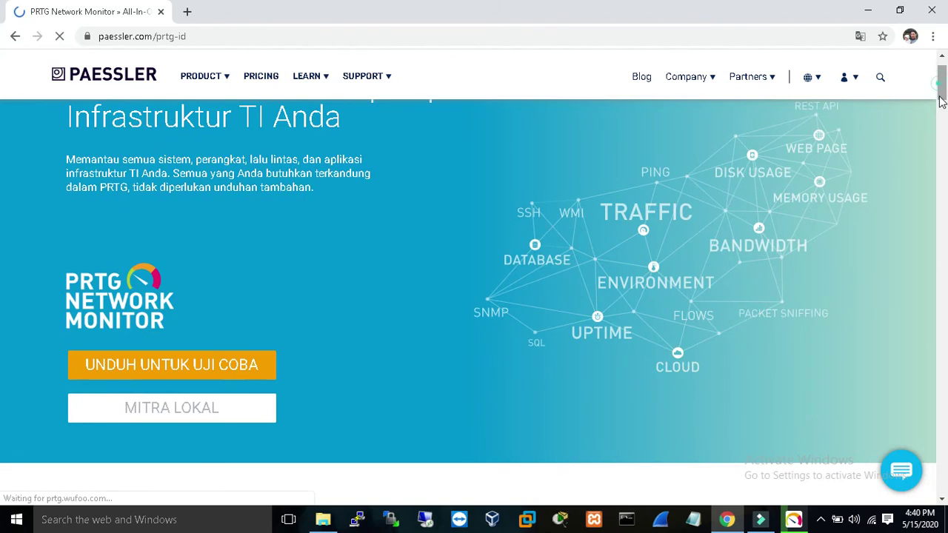
{"action": "left_click", "coordinate": [941, 101]}
{"action": "left_click", "coordinate": [942, 75]}
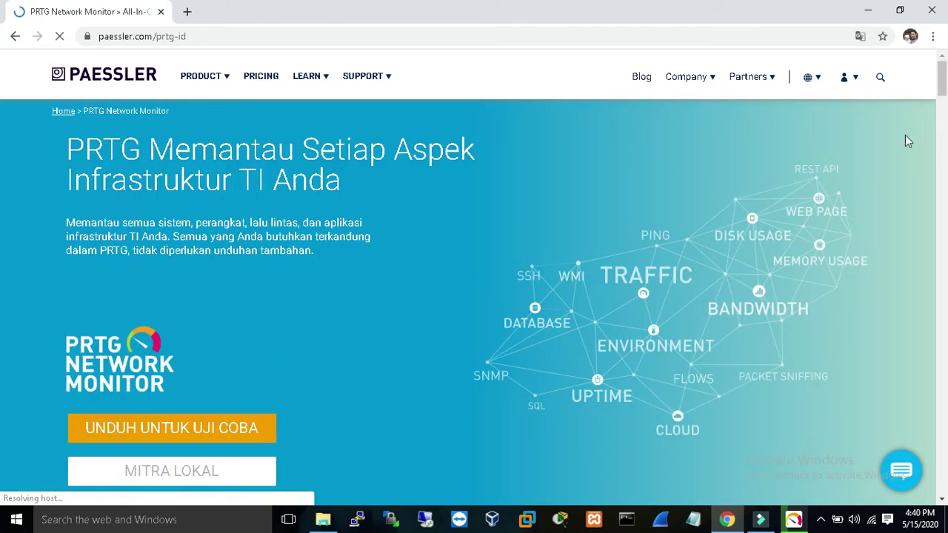
{"action": "left_click_drag", "start_coordinate": [945, 77], "coordinate": [945, 149]}
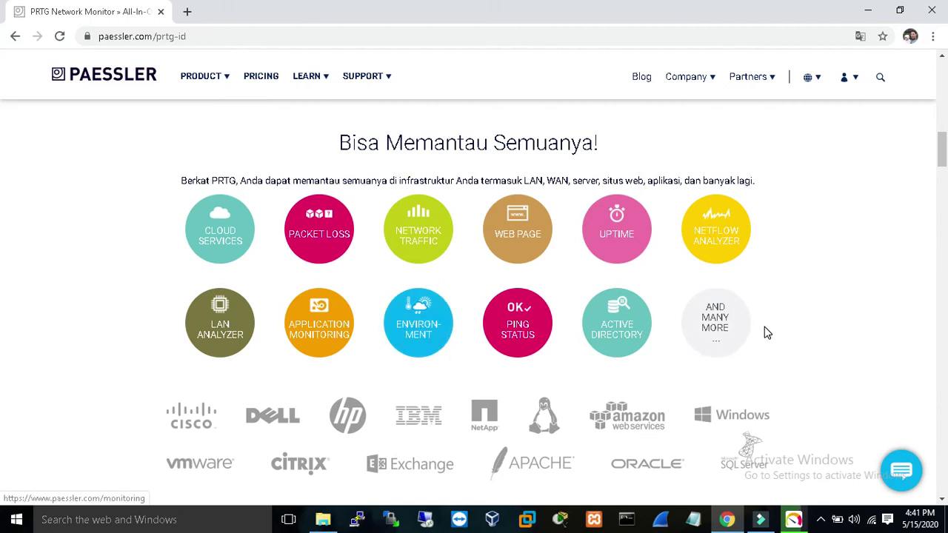
{"action": "left_click", "coordinate": [868, 11]}
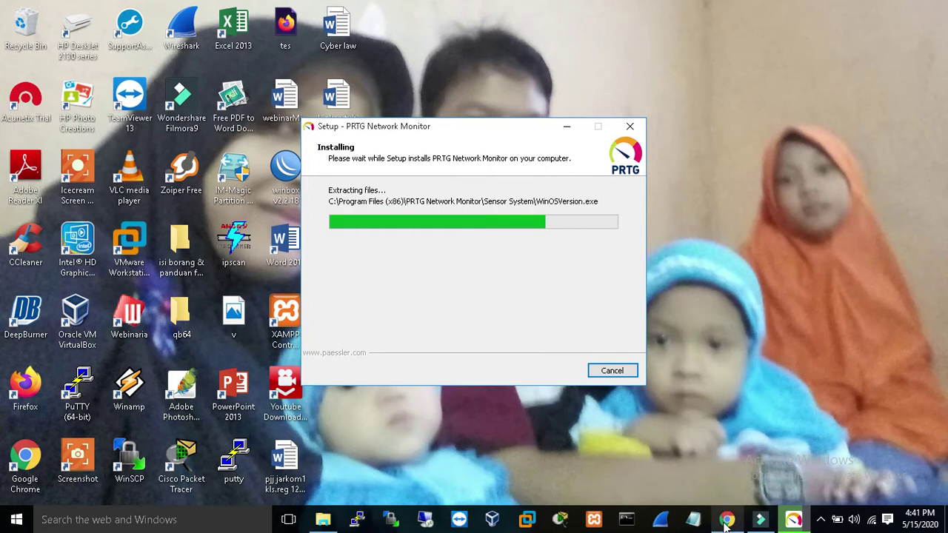
{"action": "mouse_move", "coordinate": [726, 522]}
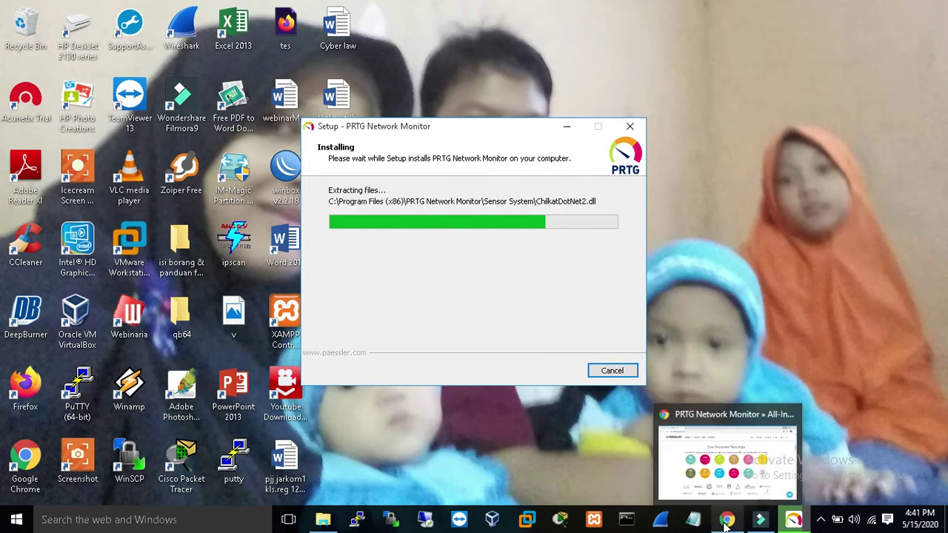
Bring back the Paessler page, scroll to the pricing cards, then return to the features section.
{"action": "left_click", "coordinate": [726, 521]}
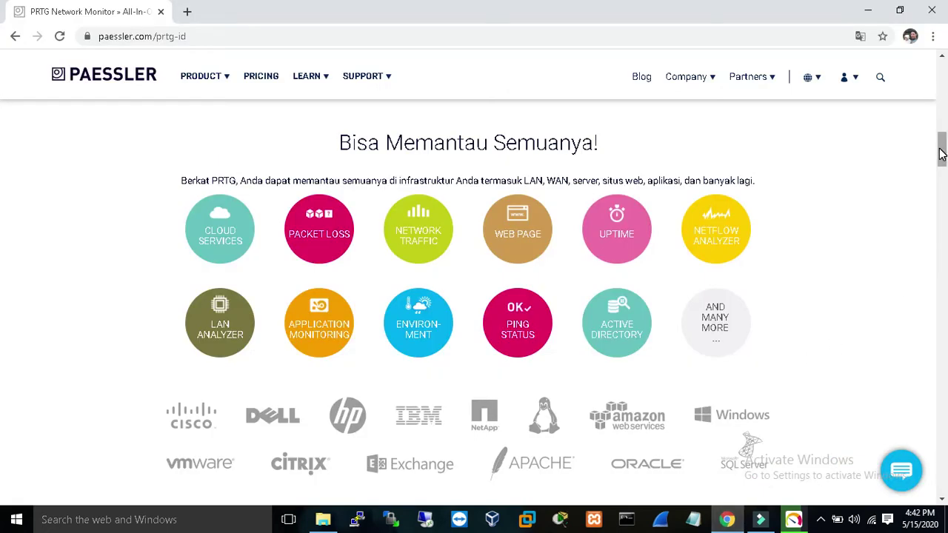
{"action": "left_click_drag", "start_coordinate": [943, 153], "coordinate": [941, 290]}
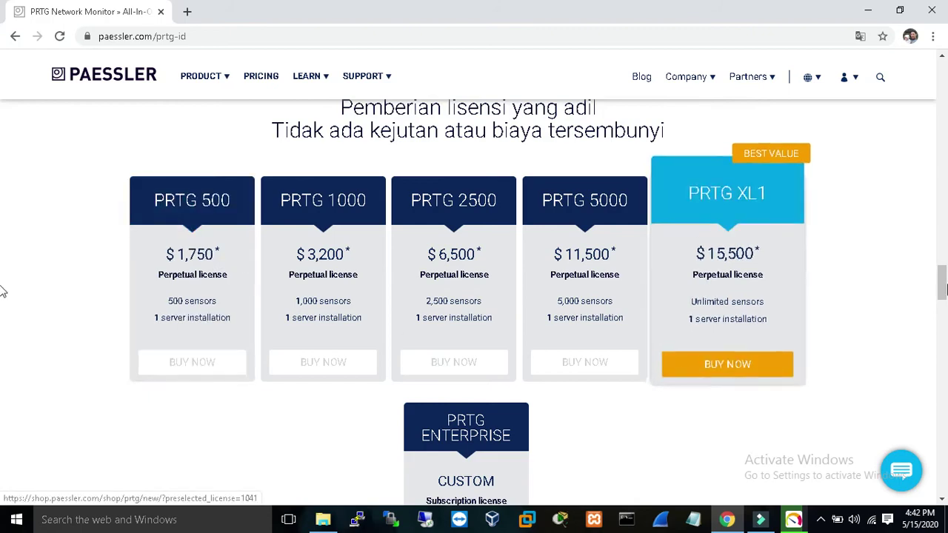
{"action": "left_click_drag", "start_coordinate": [944, 280], "coordinate": [945, 153]}
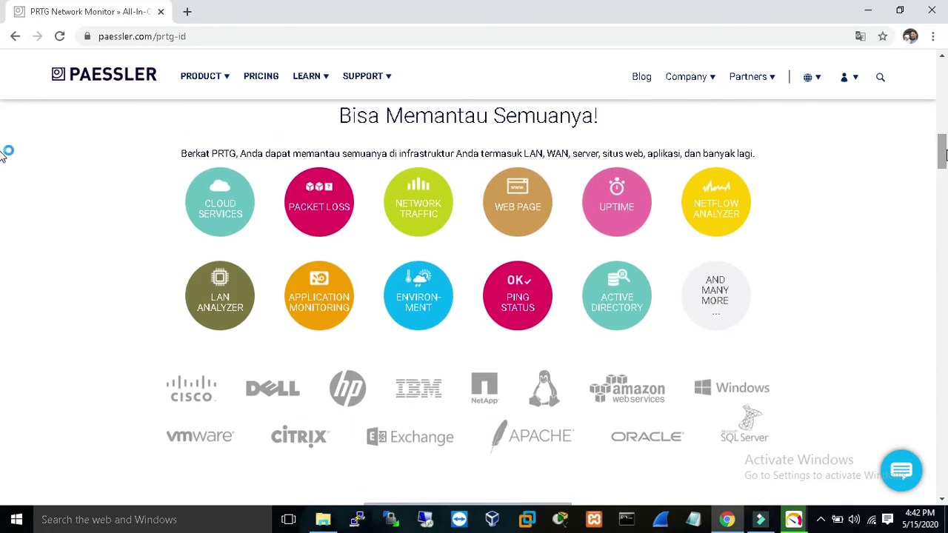
Minimize Chrome while setup finishes, then close the Paessler product page tab.
{"action": "left_click", "coordinate": [867, 13]}
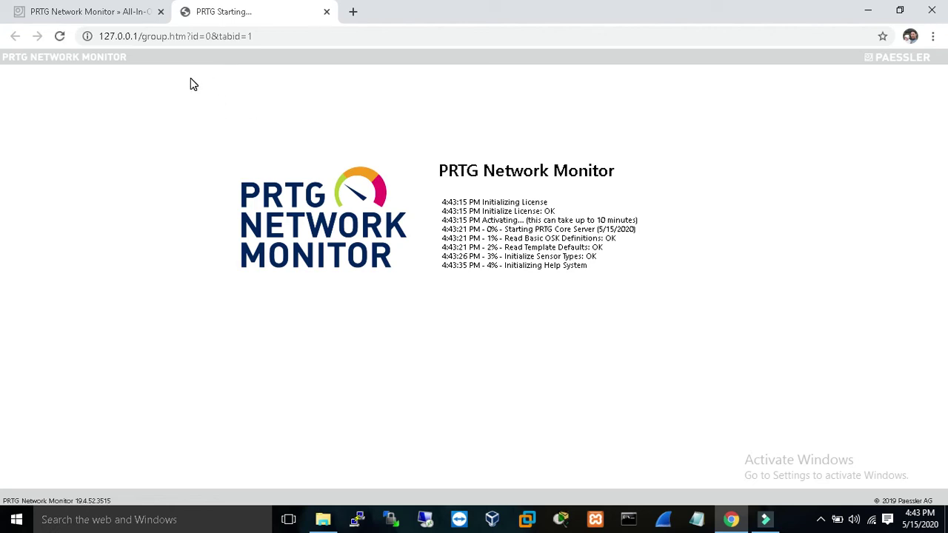
{"action": "left_click", "coordinate": [161, 11]}
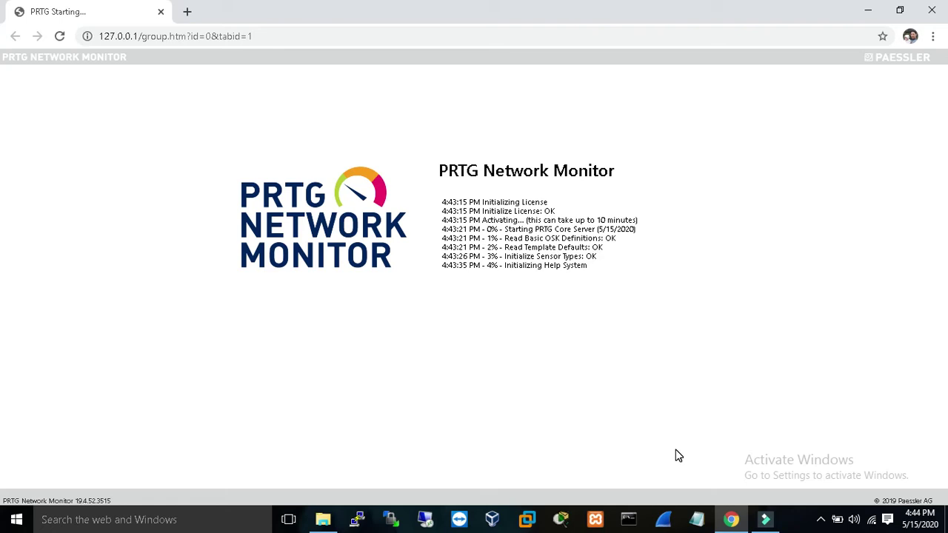
Launch VirtualBox from the taskbar and bring VirtualBox Manager to the front.
{"action": "left_click", "coordinate": [492, 521]}
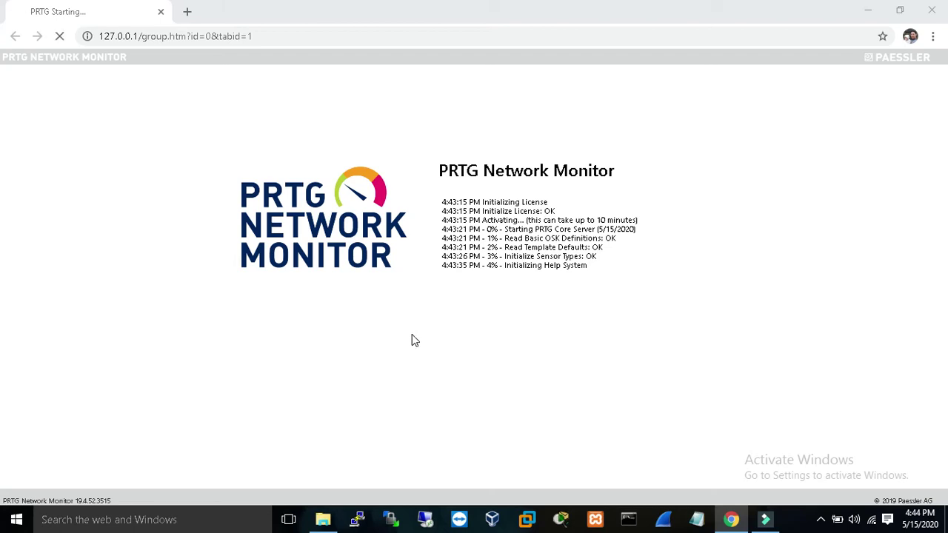
{"action": "key", "text": "alt+Tab"}
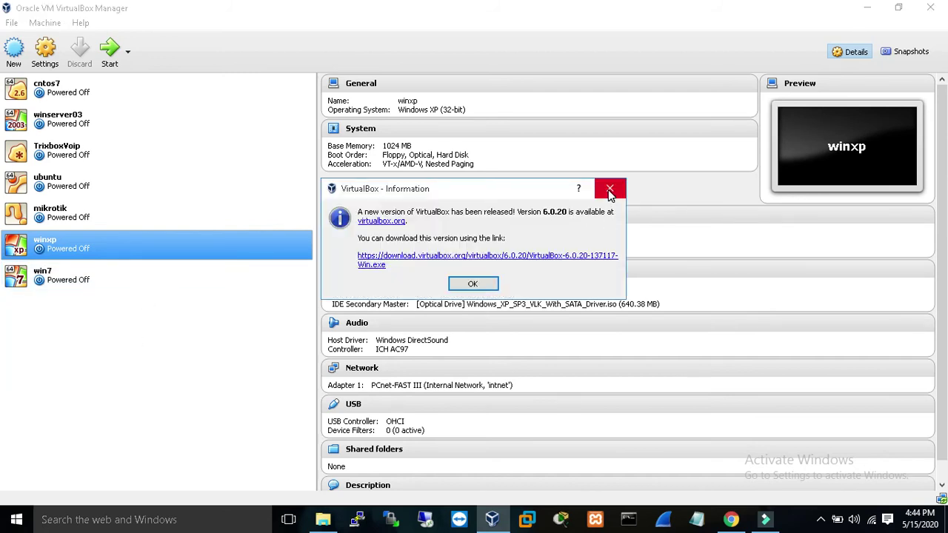
Dismiss the update notice, start win7, clear the session error and cancel its Settings dialog.
{"action": "left_click", "coordinate": [483, 289]}
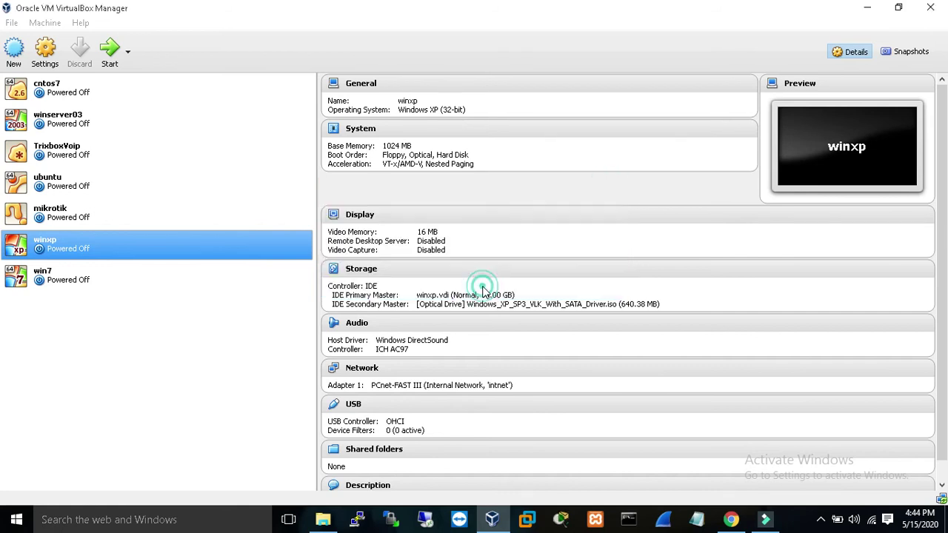
{"action": "left_click", "coordinate": [149, 280]}
{"action": "left_click", "coordinate": [110, 50]}
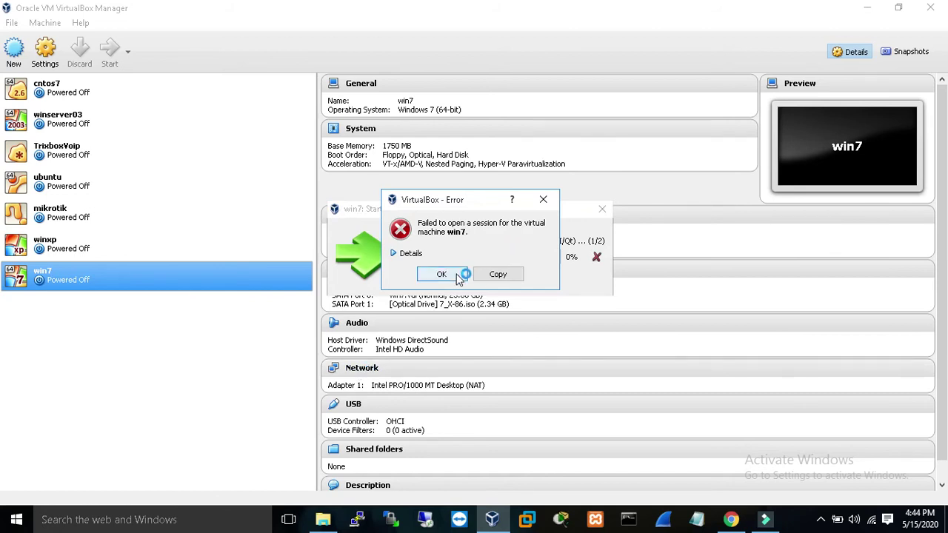
{"action": "left_click", "coordinate": [455, 274]}
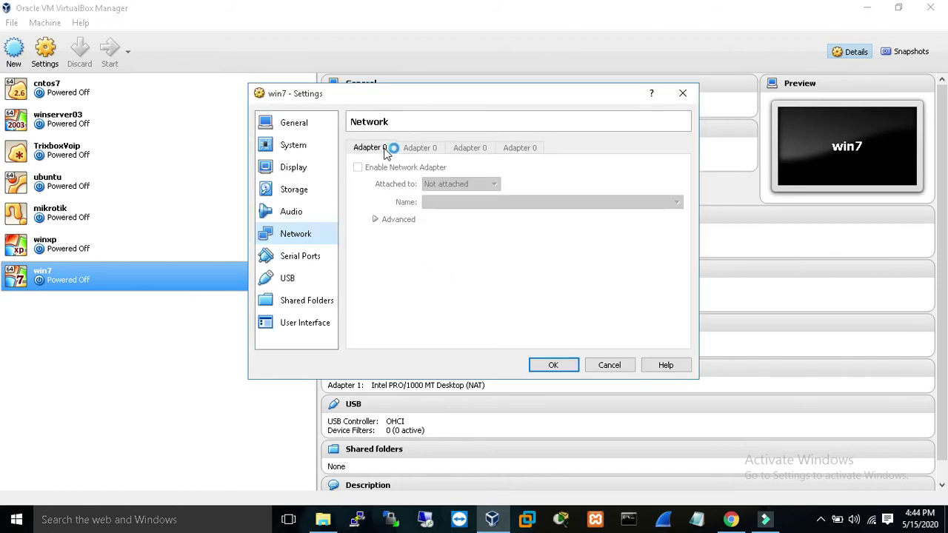
{"action": "left_click", "coordinate": [609, 365]}
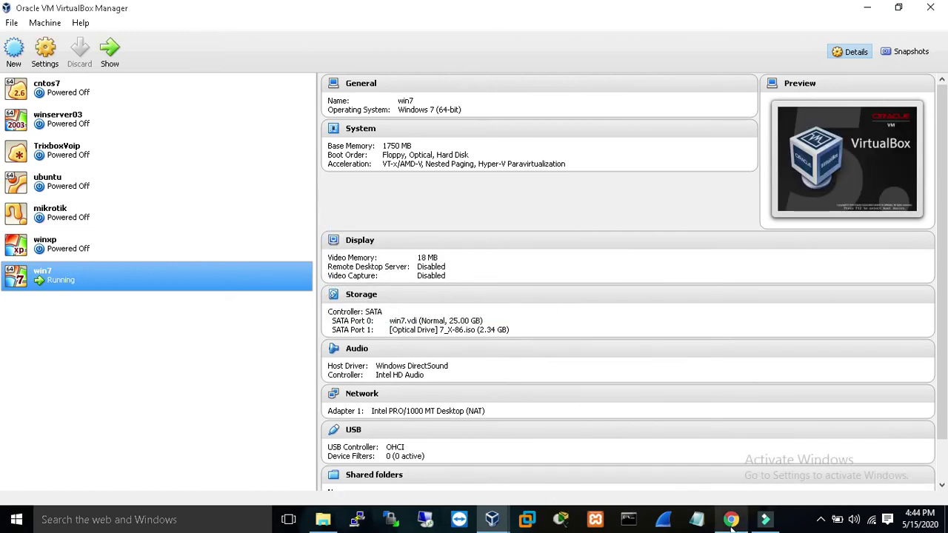
{"action": "left_click", "coordinate": [731, 520]}
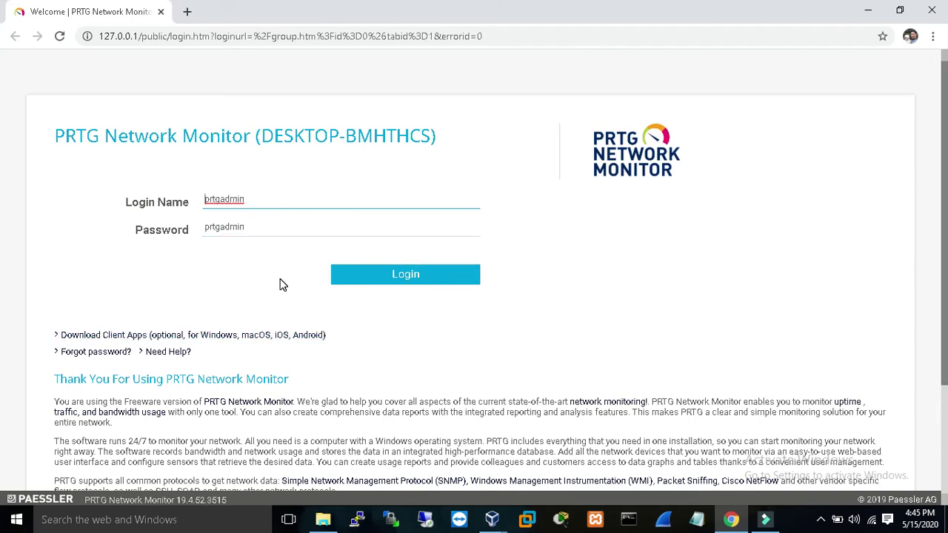
Log in to the PRTG web interface with the pre-filled default credentials.
{"action": "left_click", "coordinate": [417, 275]}
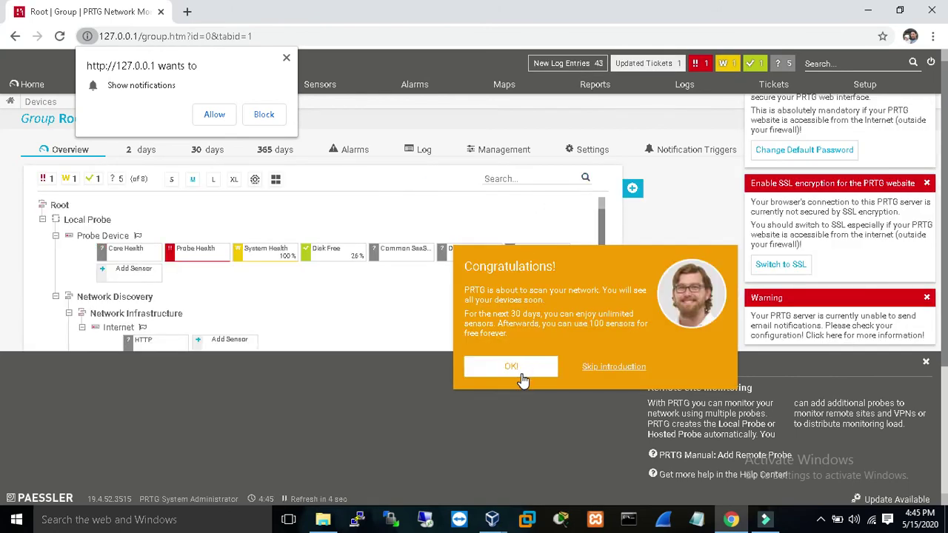
Dismiss the welcome introduction, the browser notification request and the help panel.
{"action": "left_click", "coordinate": [602, 368]}
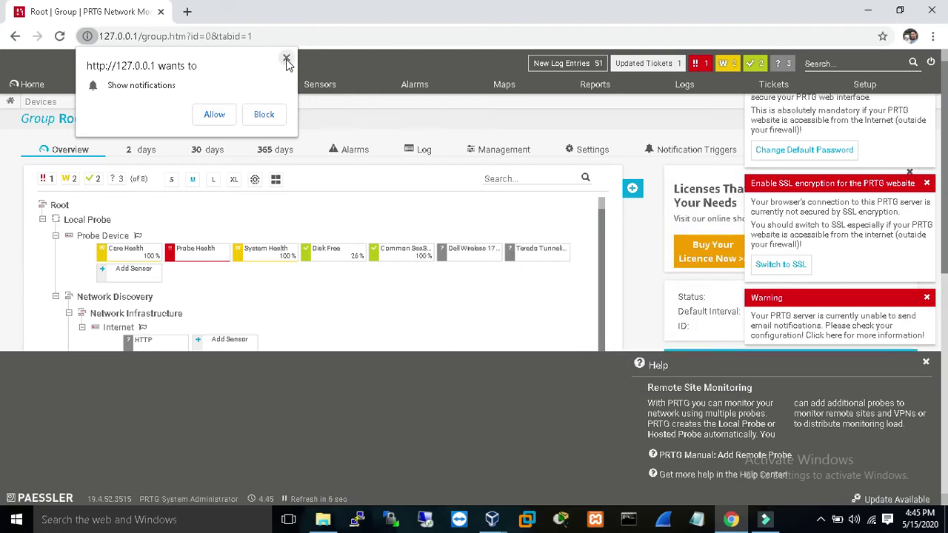
{"action": "left_click", "coordinate": [287, 59]}
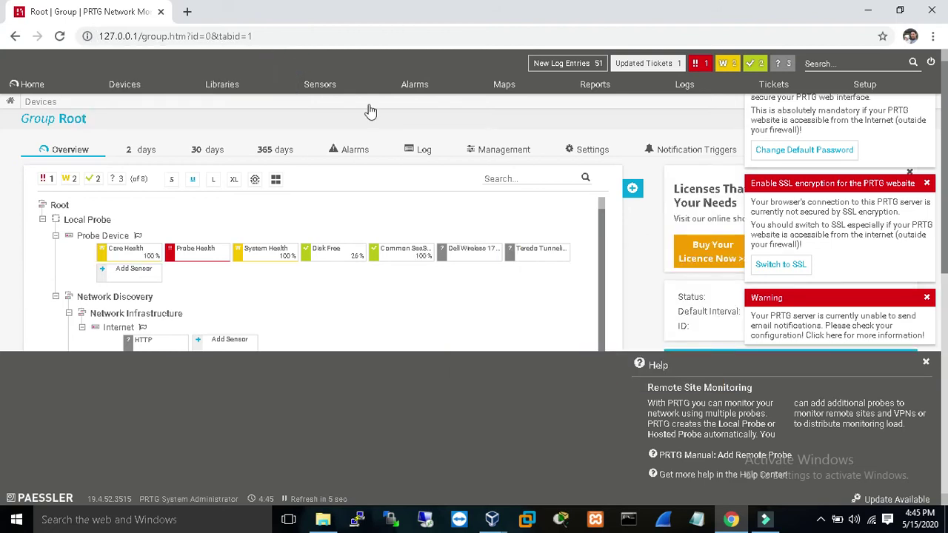
{"action": "left_click", "coordinate": [926, 362]}
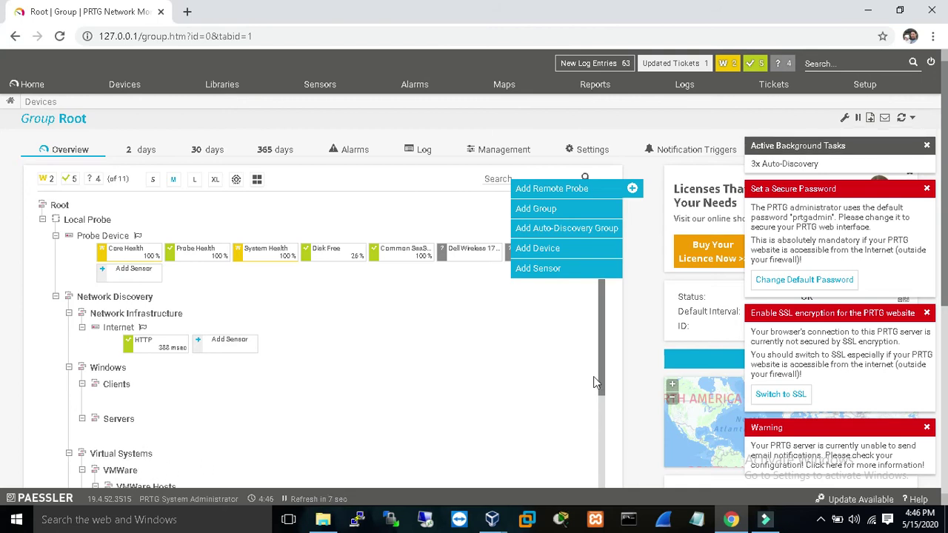
Scroll through the growing device tree, then bring up the paused win7 virtual machine window.
{"action": "scroll", "coordinate": [2, 270], "scroll_direction": "down", "scroll_amount": 2}
{"action": "scroll", "coordinate": [2, 271], "scroll_direction": "down", "scroll_amount": 1}
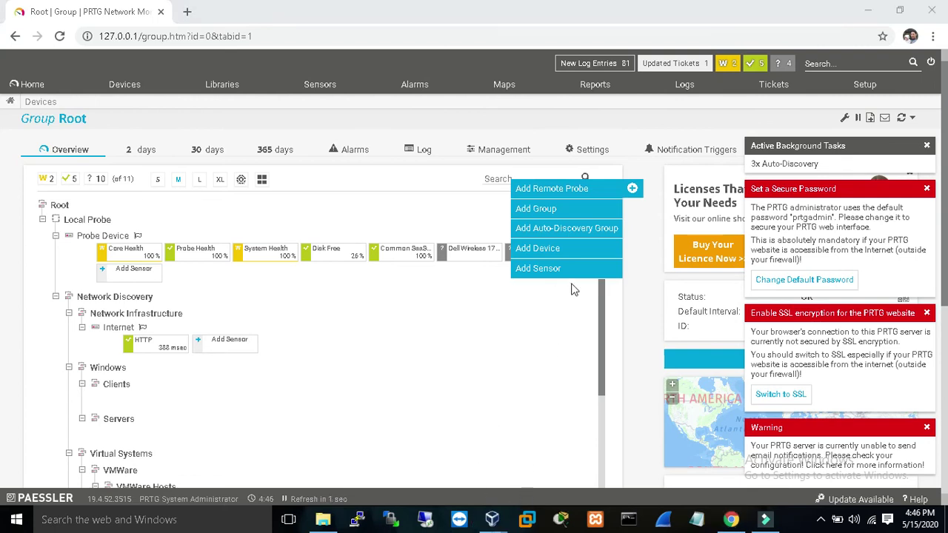
{"action": "mouse_move", "coordinate": [492, 520]}
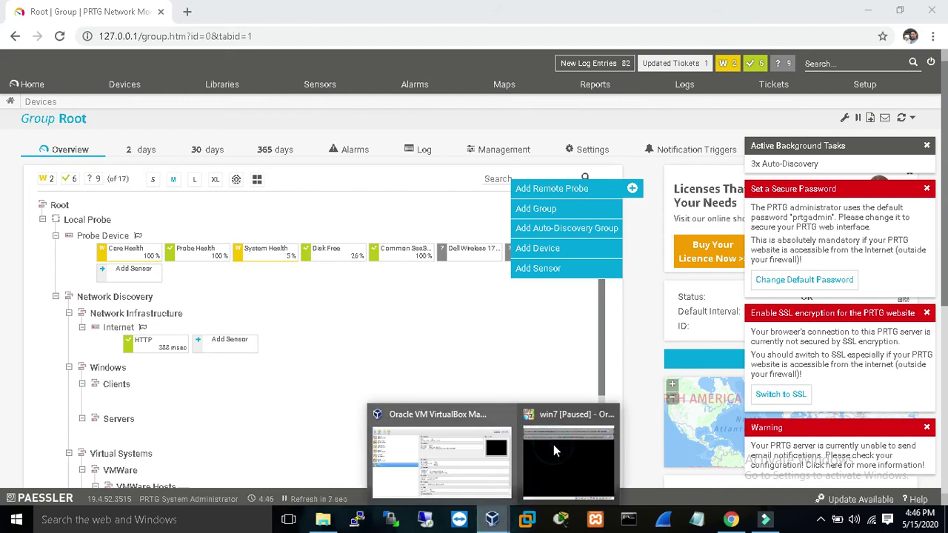
{"action": "left_click", "coordinate": [554, 445]}
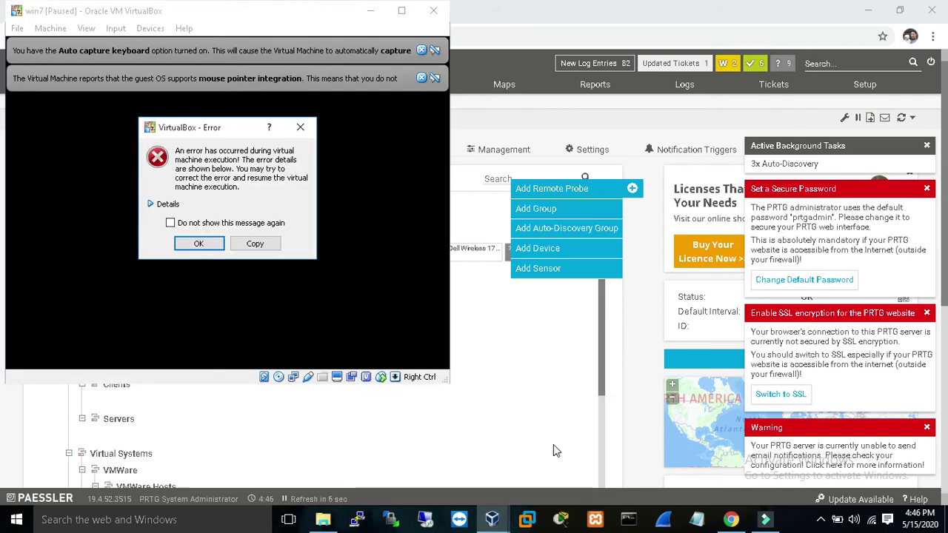
Dismiss the VirtualBox error and the keyboard auto-capture and integration notices.
{"action": "left_click", "coordinate": [204, 244]}
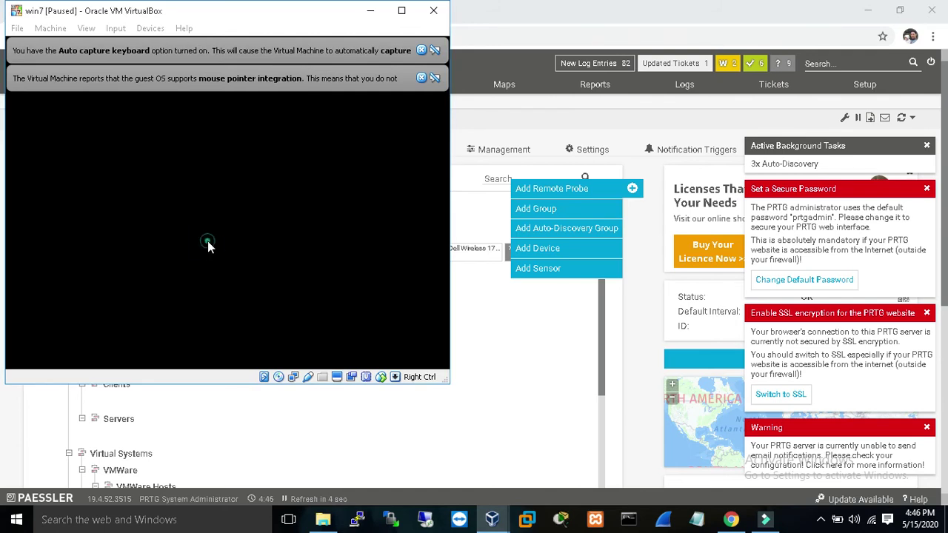
{"action": "left_click", "coordinate": [421, 50]}
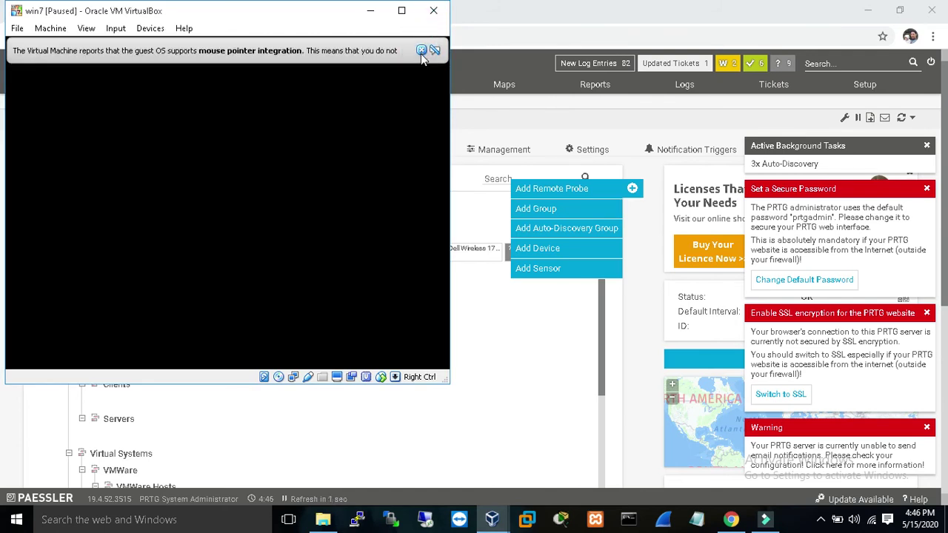
{"action": "left_click", "coordinate": [421, 52]}
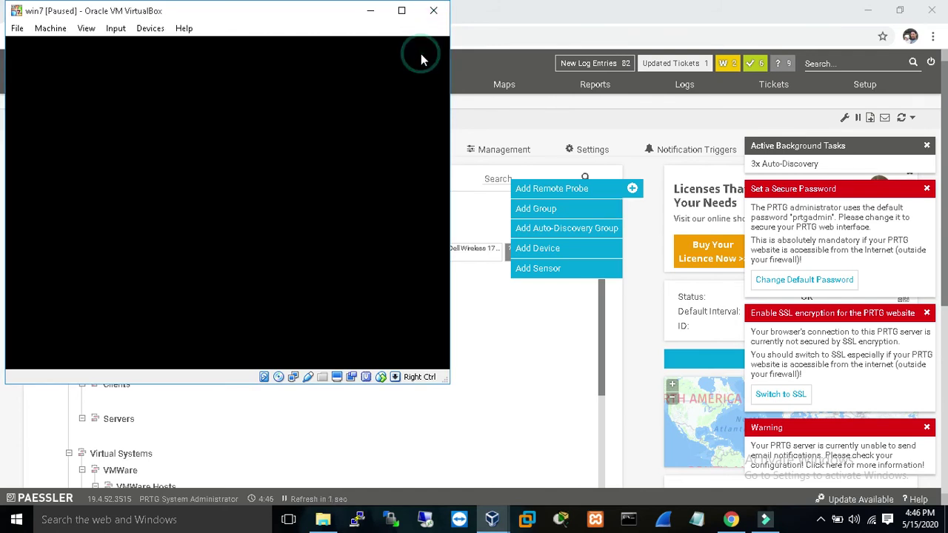
Move the win7 window aside, close it and confirm powering off the virtual machine.
{"action": "left_click", "coordinate": [221, 13]}
{"action": "left_click_drag", "start_coordinate": [220, 13], "coordinate": [274, 108]}
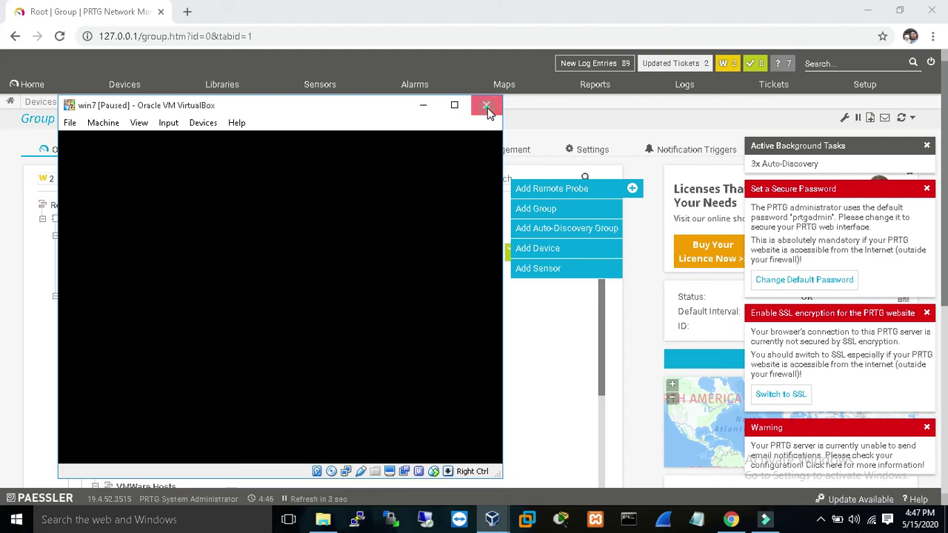
{"action": "left_click", "coordinate": [488, 107]}
{"action": "left_click", "coordinate": [230, 335]}
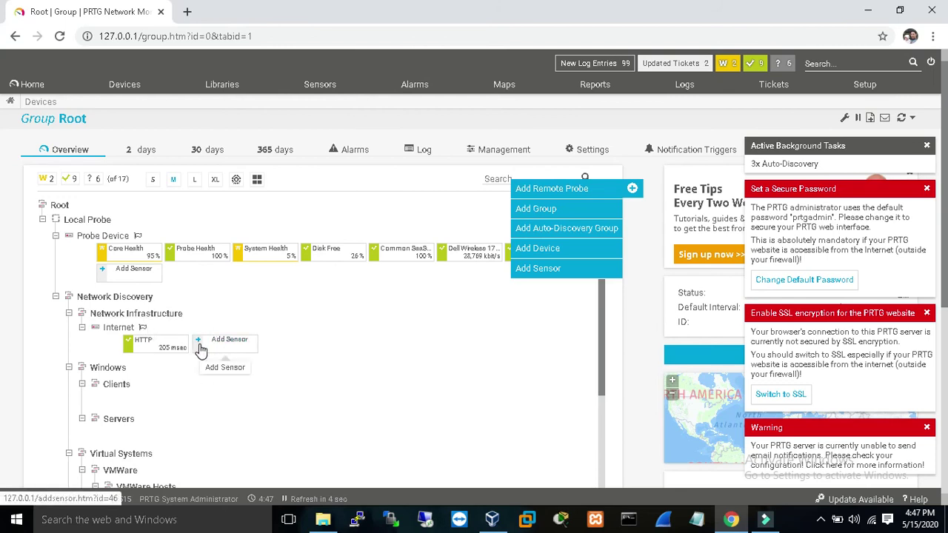
Open the Clients group page and right-click Clients to show its Group Menu.
{"action": "left_click", "coordinate": [114, 386]}
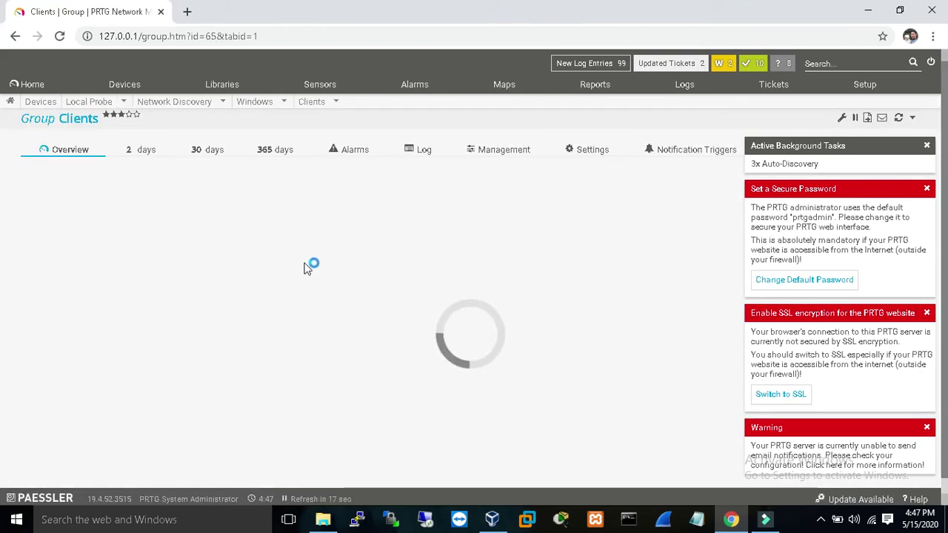
{"action": "left_click", "coordinate": [511, 179]}
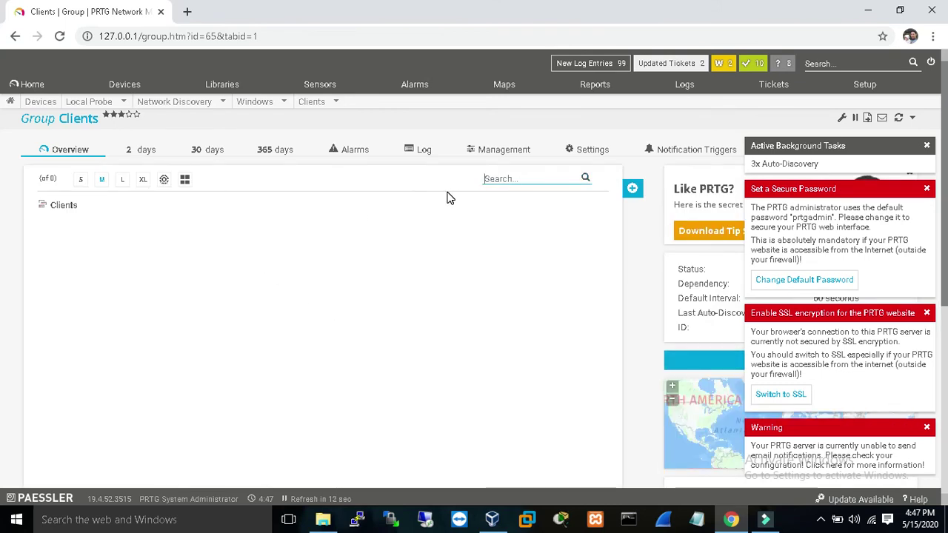
{"action": "right_click", "coordinate": [64, 210]}
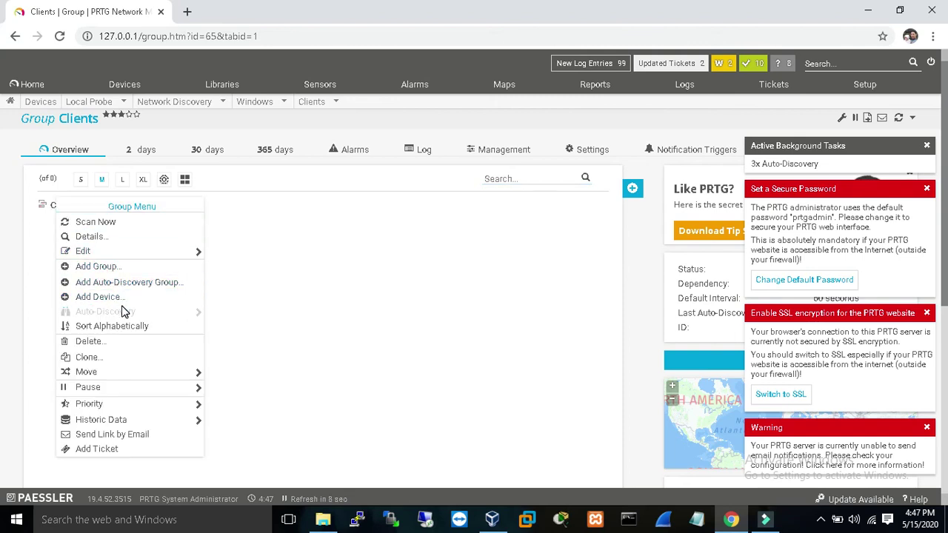
{"action": "mouse_move", "coordinate": [125, 388]}
{"action": "mouse_move", "coordinate": [131, 372]}
{"action": "mouse_move", "coordinate": [191, 251]}
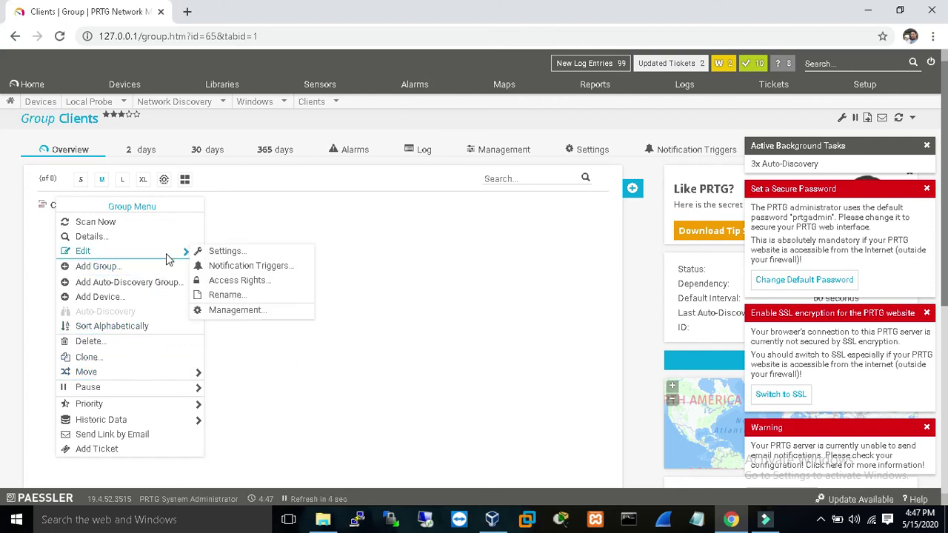
Open the Add Device to Group Clients form and scroll through its fields.
{"action": "left_click", "coordinate": [109, 297]}
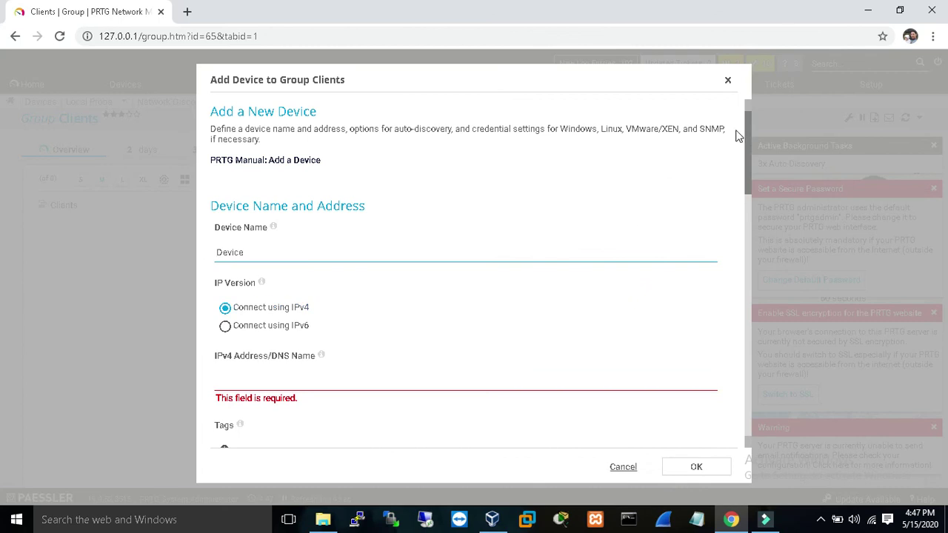
{"action": "mouse_move", "coordinate": [749, 149]}
{"action": "left_mouse_down"}
{"action": "mouse_move", "coordinate": [749, 209]}
{"action": "mouse_move", "coordinate": [746, 152]}
{"action": "left_mouse_up"}
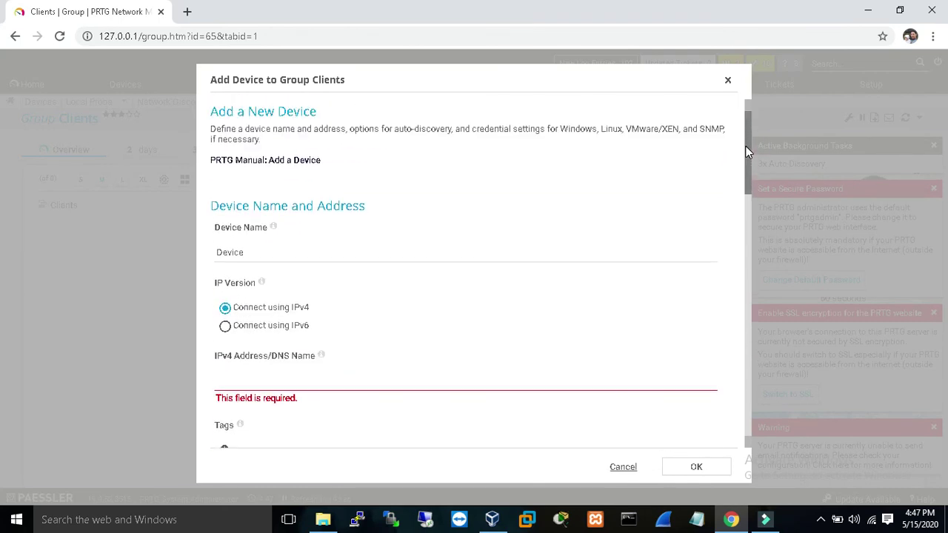
{"action": "left_click", "coordinate": [269, 247]}
{"action": "left_click_drag", "start_coordinate": [749, 126], "coordinate": [750, 166]}
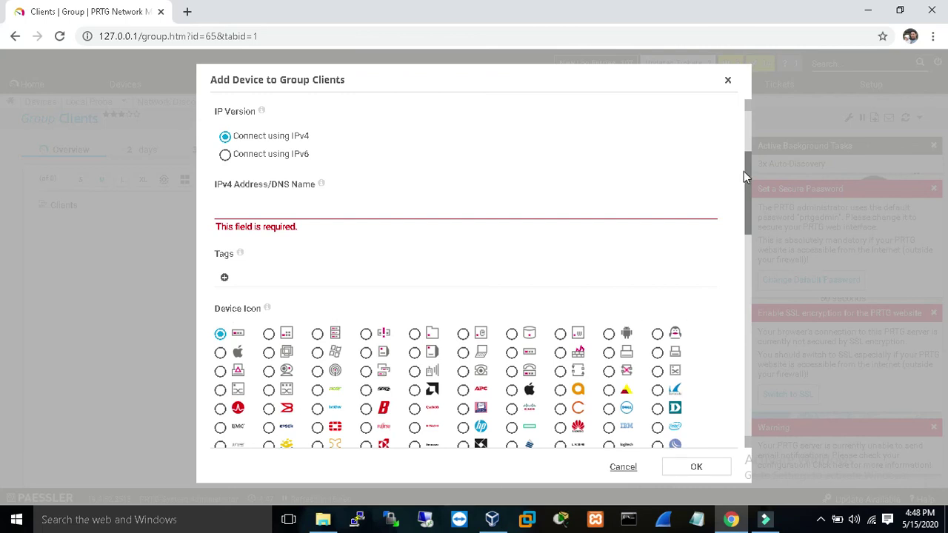
{"action": "left_click_drag", "start_coordinate": [751, 184], "coordinate": [751, 213]}
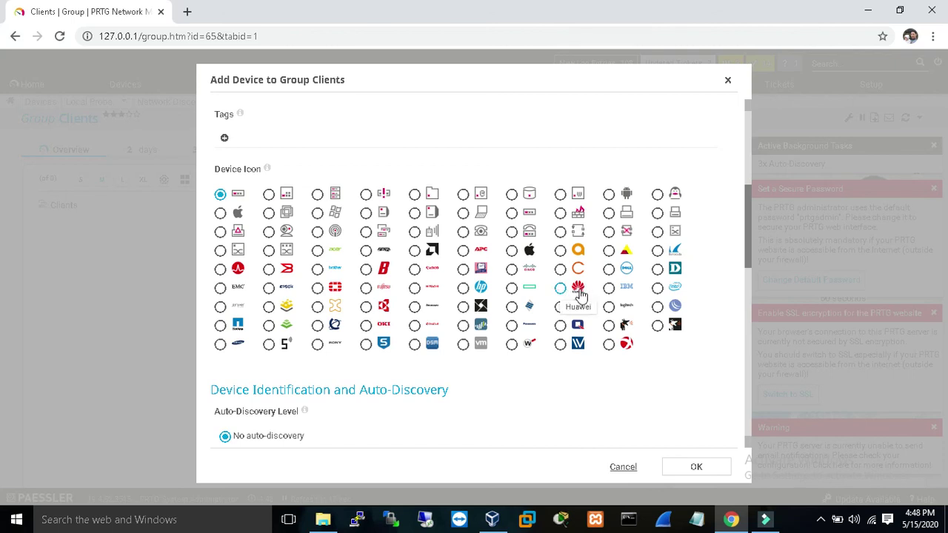
Scroll back to the Device Name field, then cancel the form without adding a device.
{"action": "left_click_drag", "start_coordinate": [750, 236], "coordinate": [752, 140]}
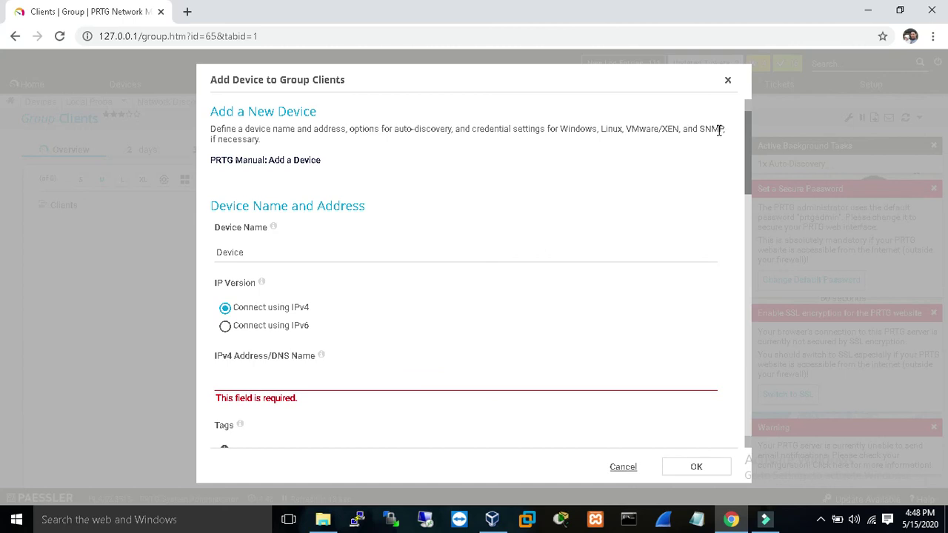
{"action": "left_click", "coordinate": [552, 262]}
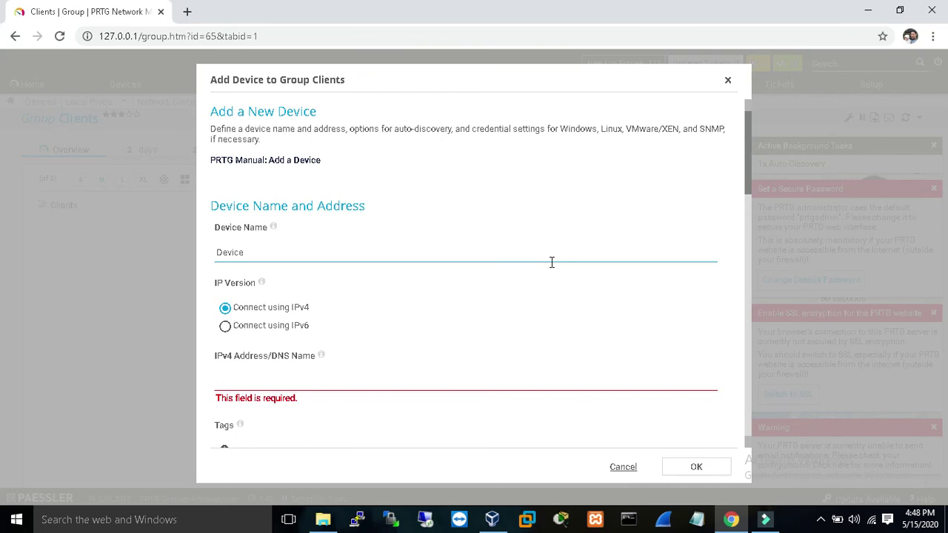
{"action": "left_click", "coordinate": [602, 200]}
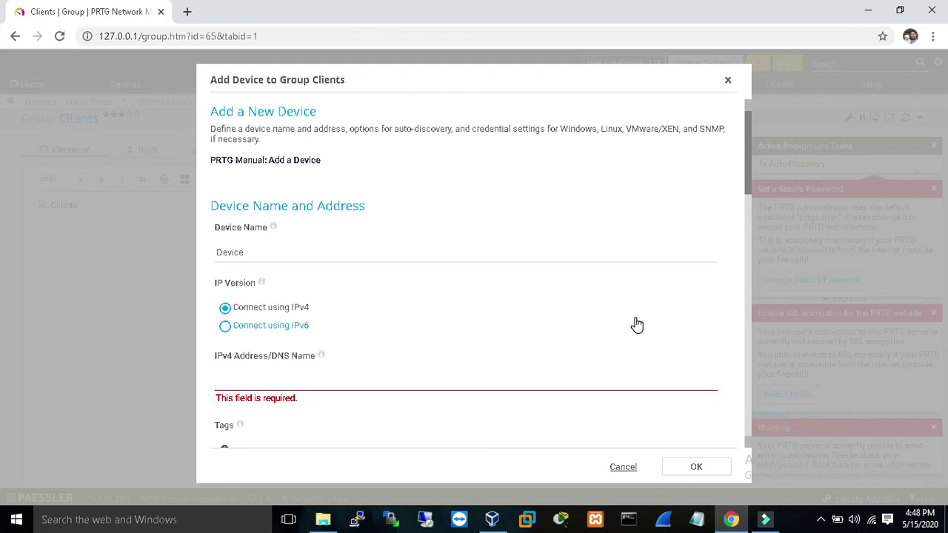
{"action": "left_click", "coordinate": [623, 468]}
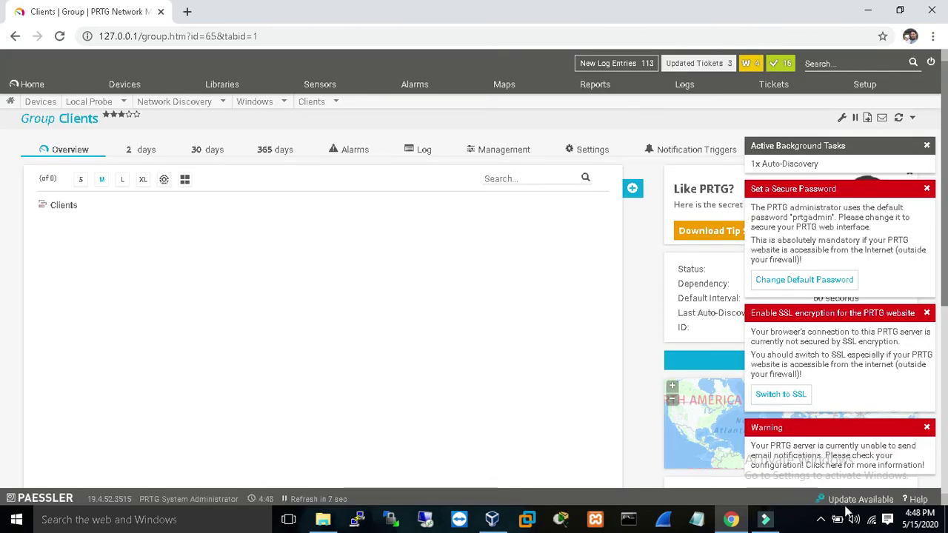
{"action": "left_click", "coordinate": [822, 518]}
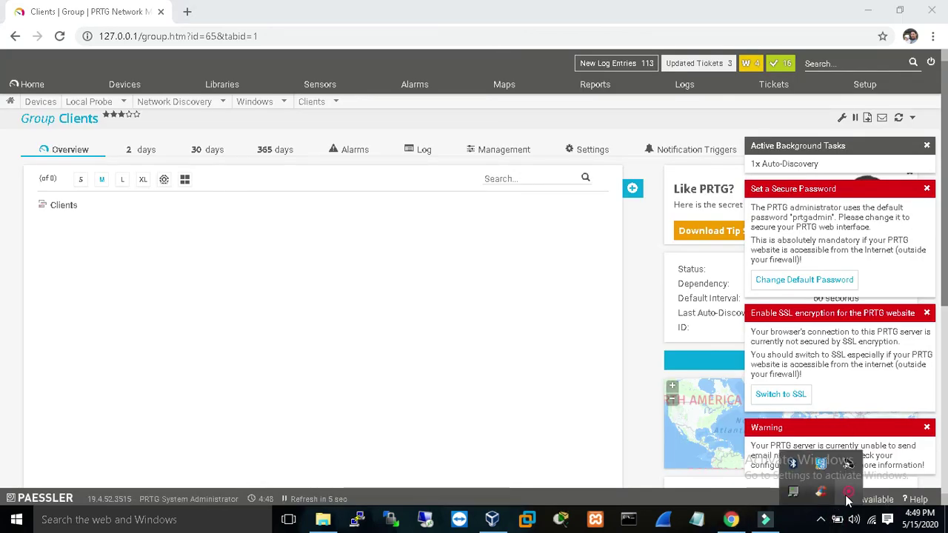